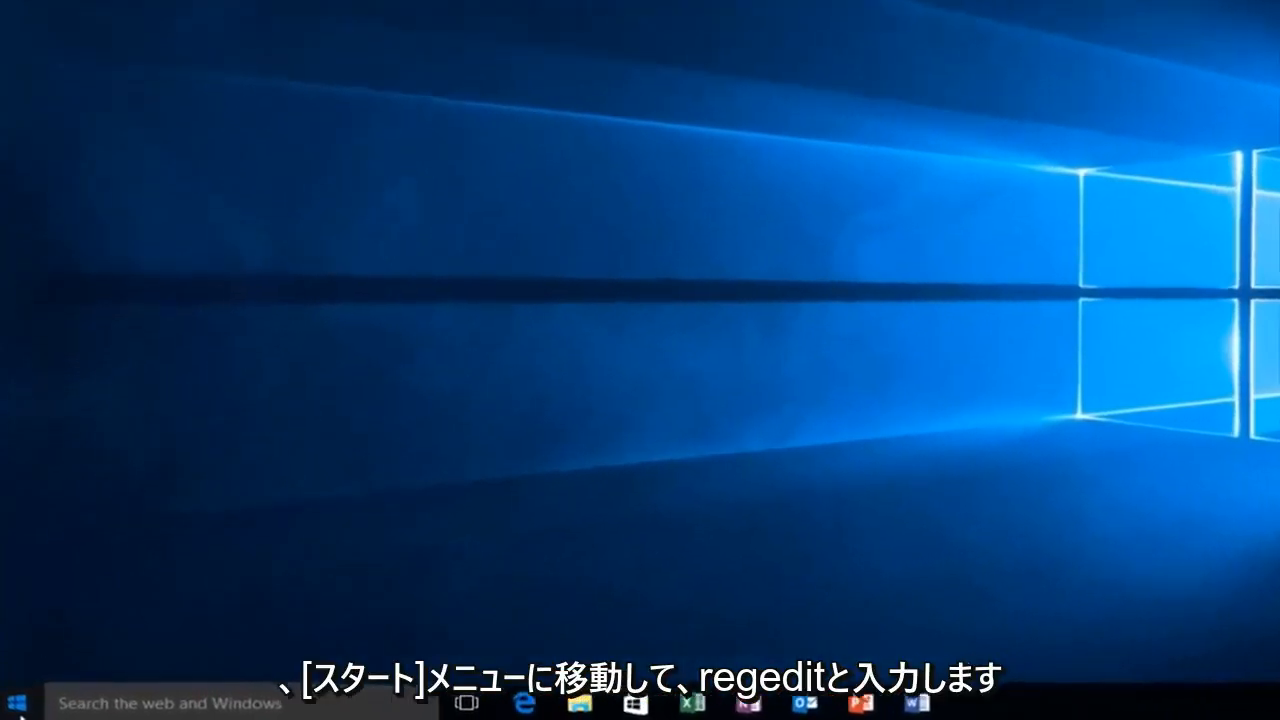
Step: Open the Registry Editor (regedit) as administrator and allow it to make changes to the PC
left_click(12, 707)
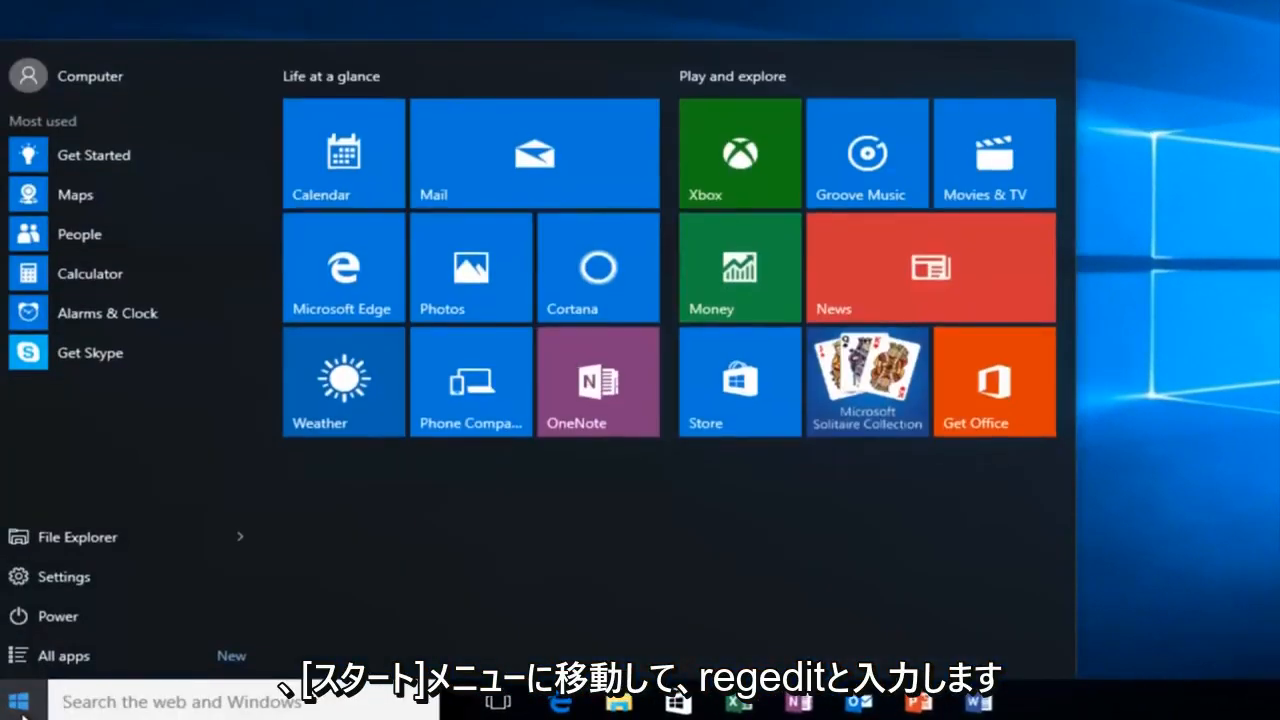
type("regedit")
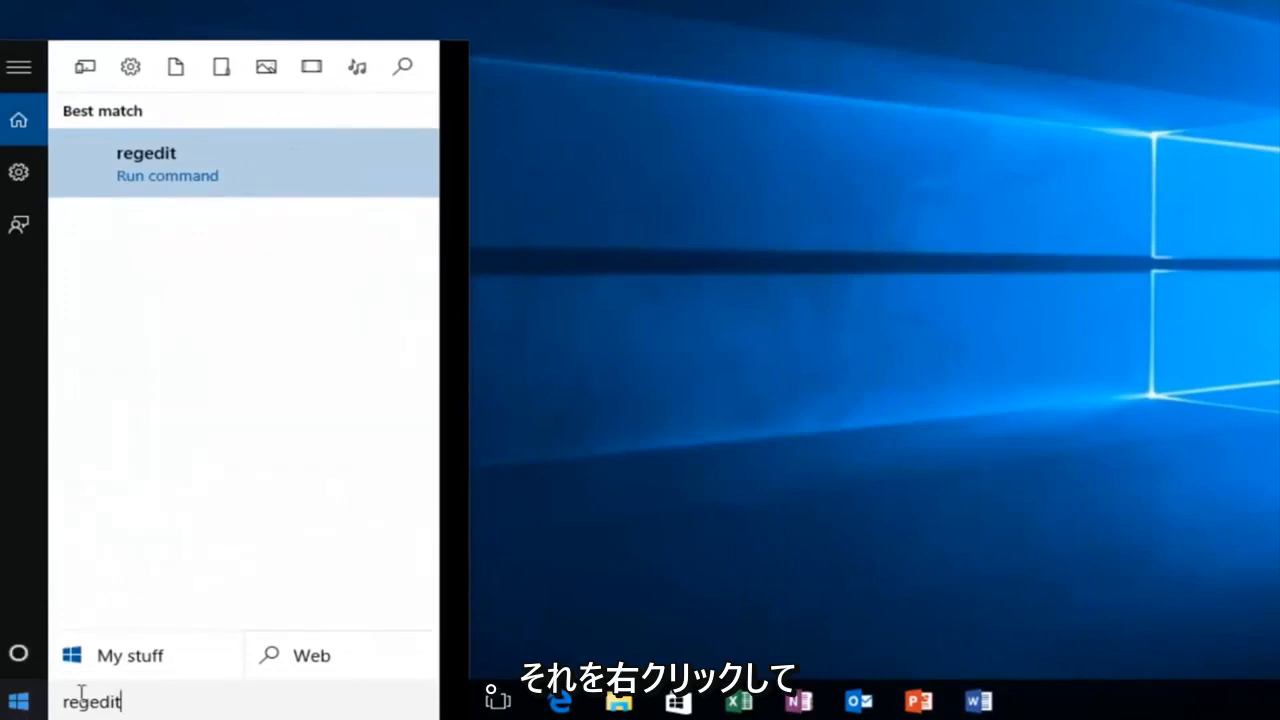
right_click(191, 168)
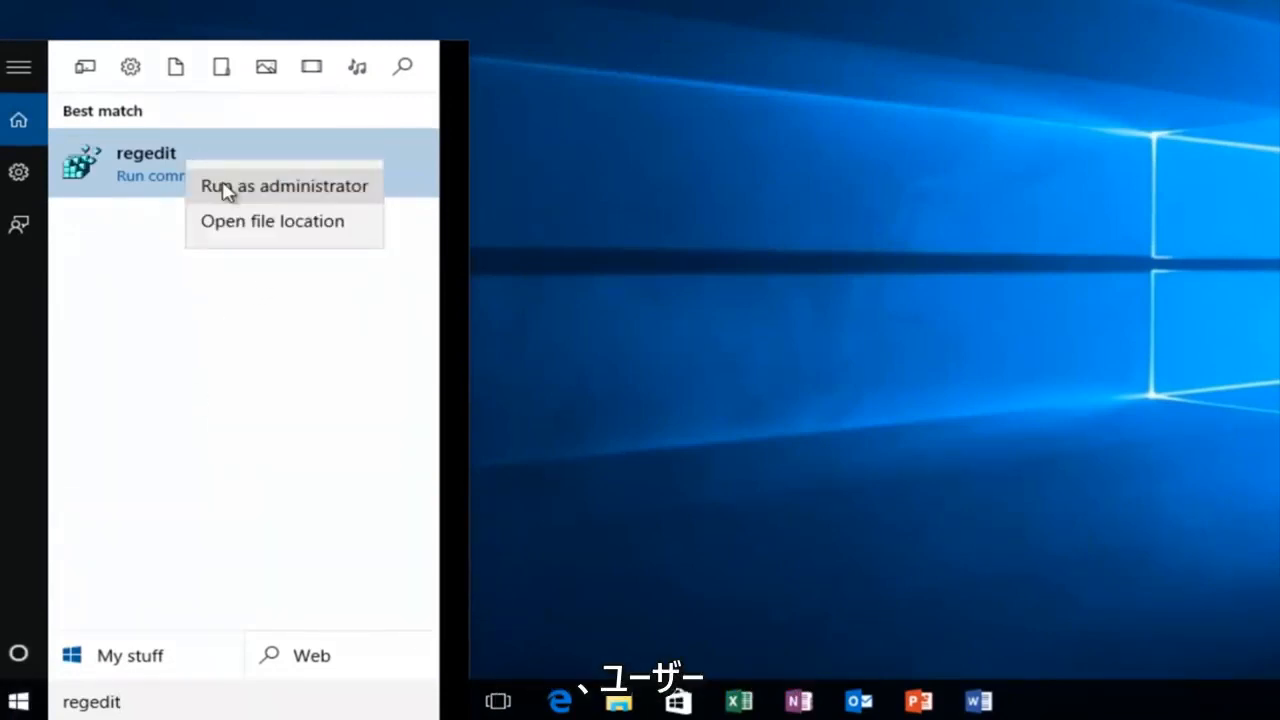
left_click(224, 187)
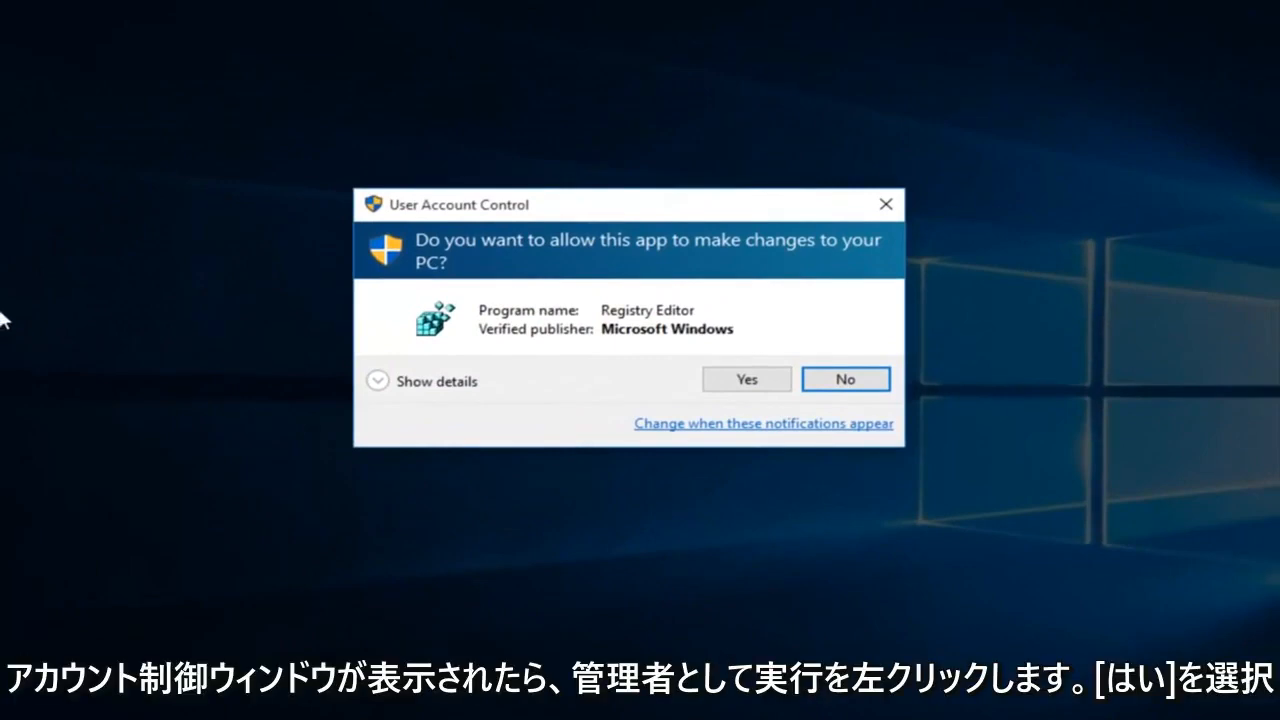
left_click(745, 381)
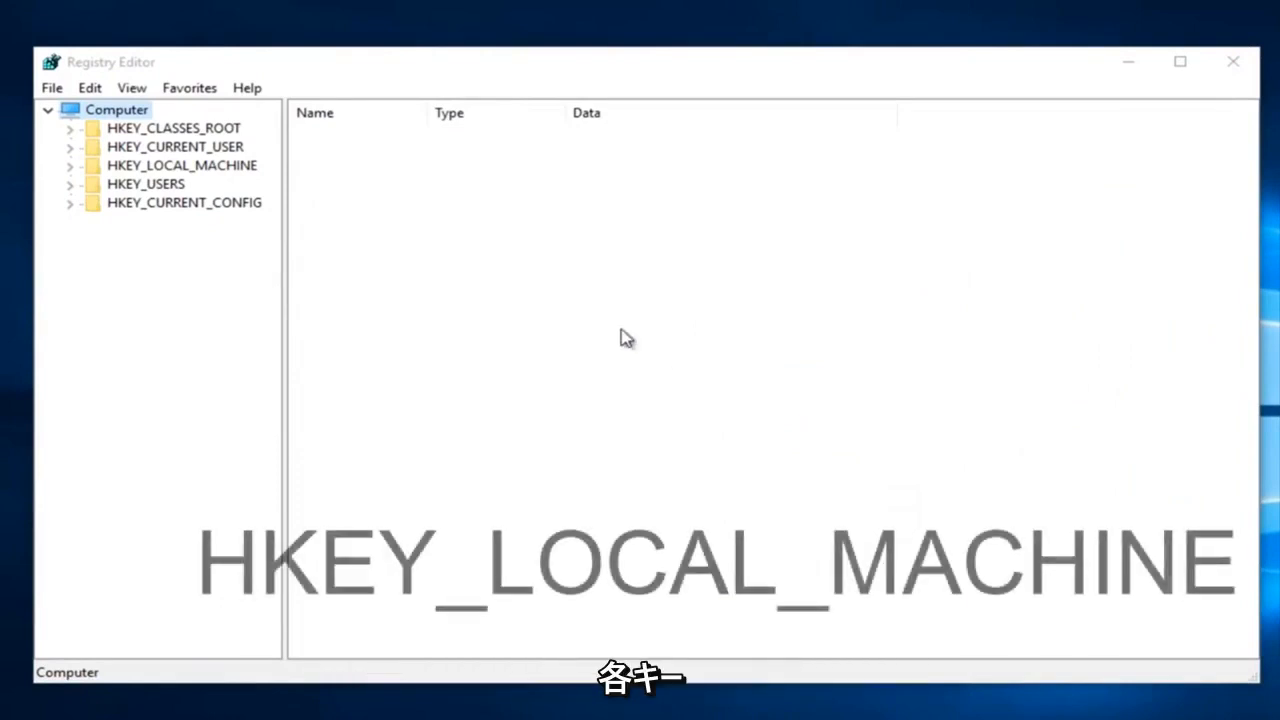
Step: Go to the registry key HKEY_LOCAL_MACHINE\SYSTEM\ControlSet001\Services\Ndu, widening the key tree for readability
left_click(69, 165)
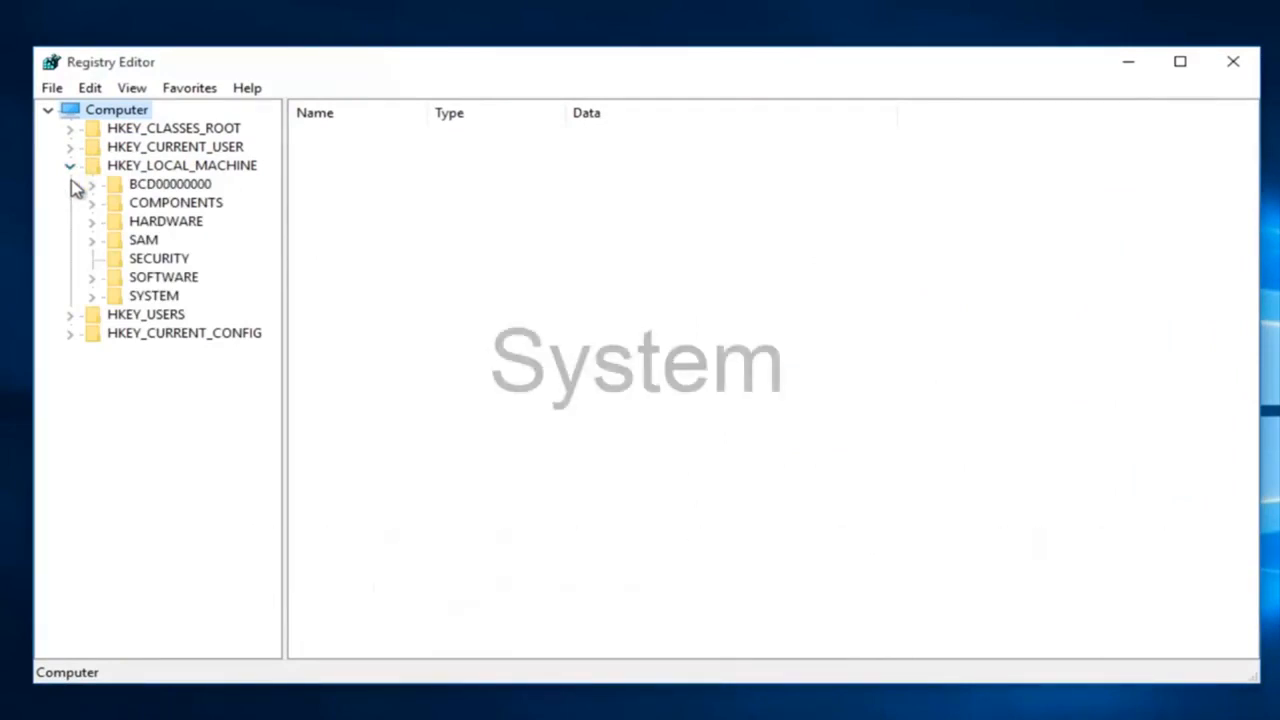
left_click(92, 297)
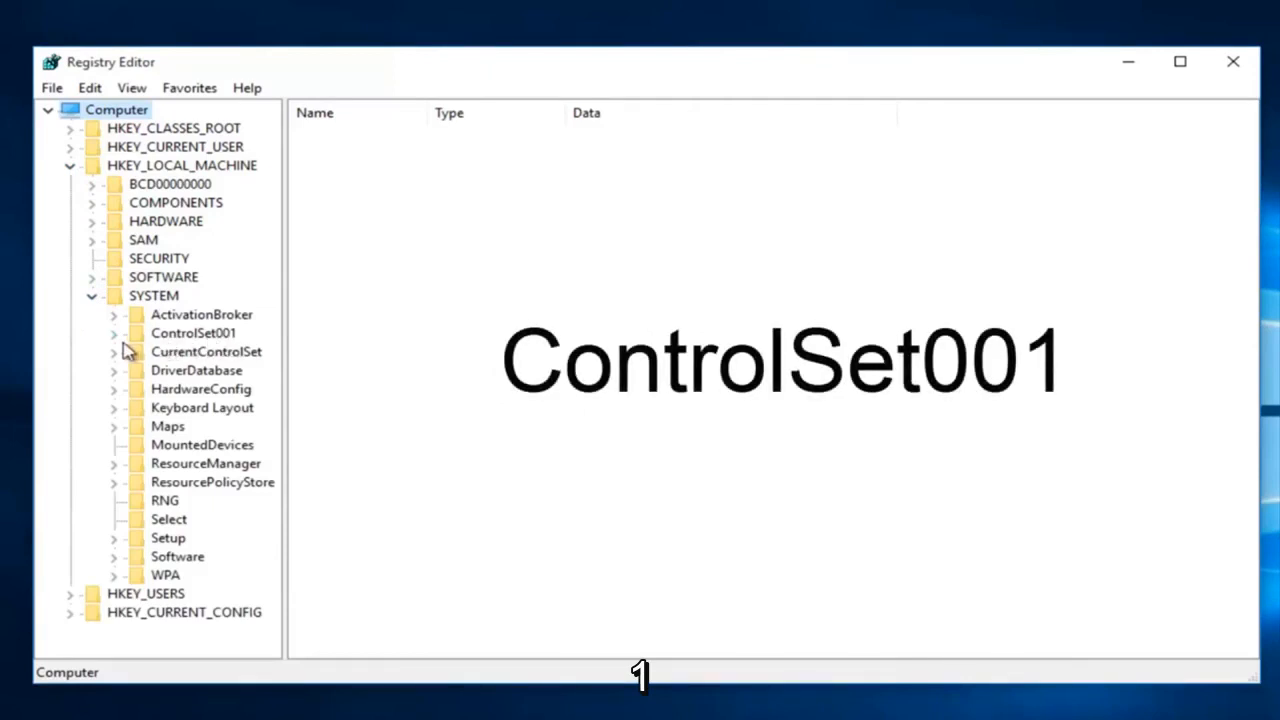
left_click(115, 338)
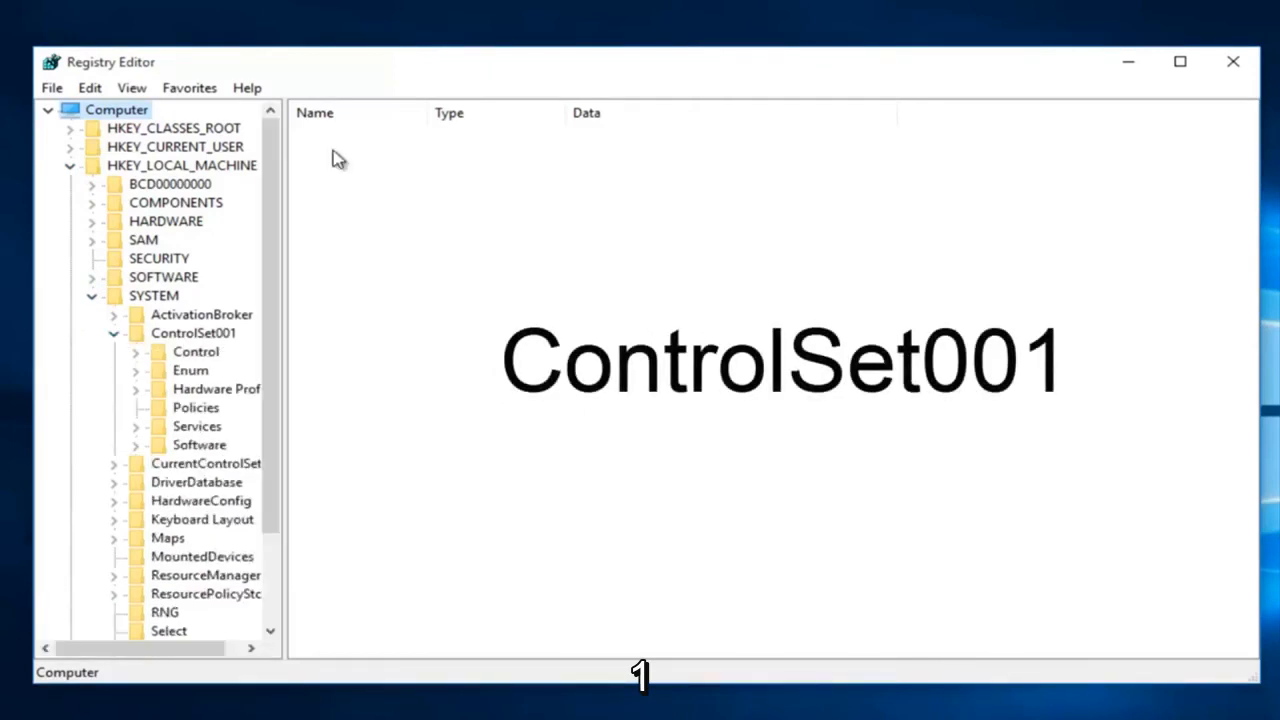
left_click_drag(296, 110, 465, 114)
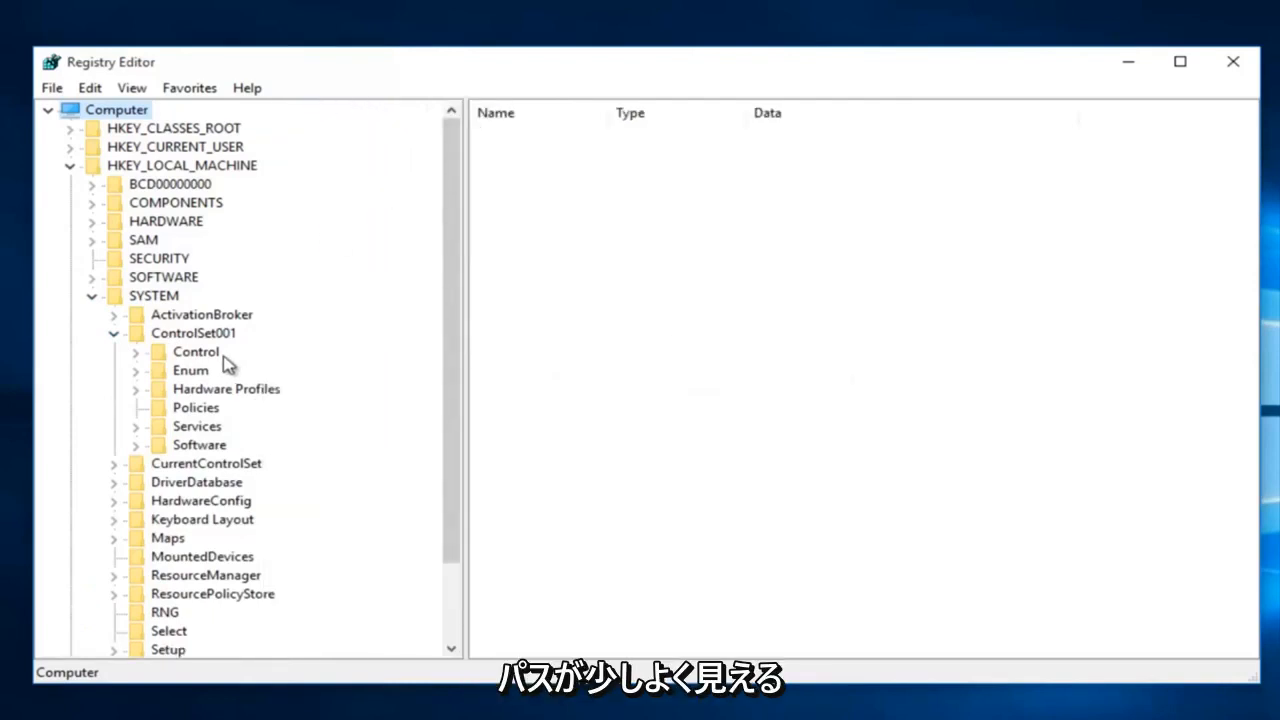
left_click(136, 429)
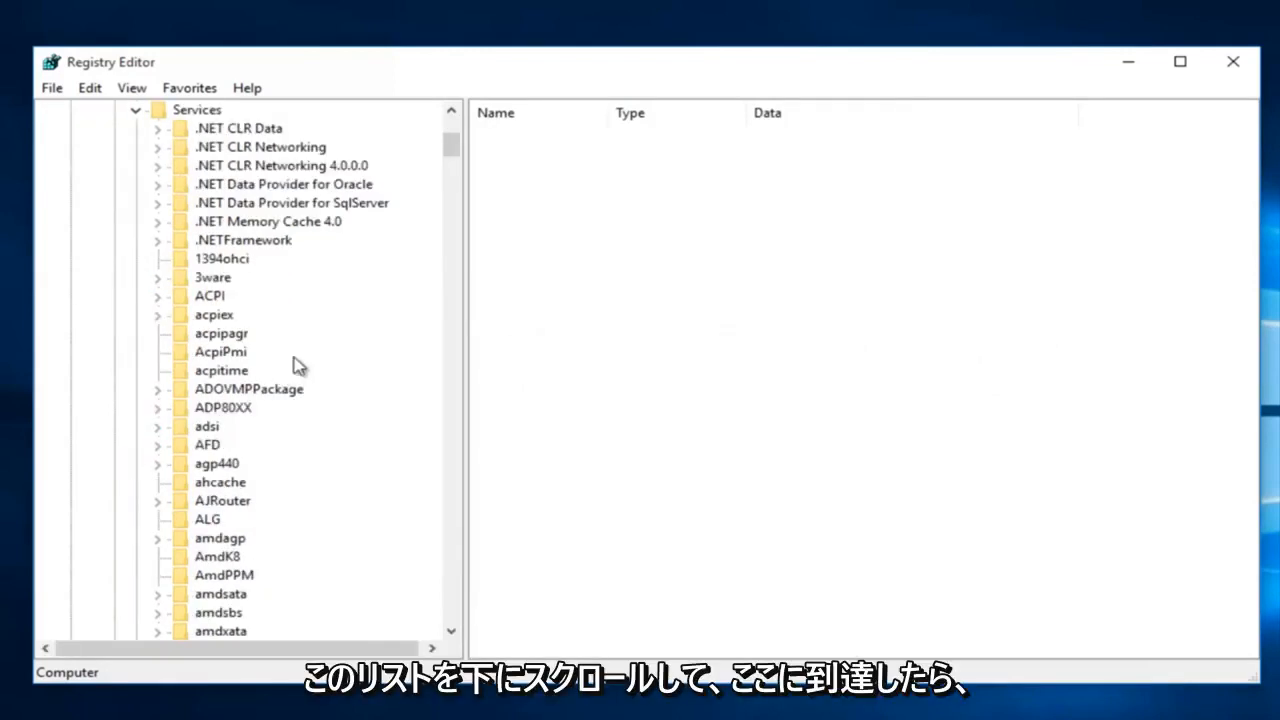
left_click_drag(450, 152, 423, 366)
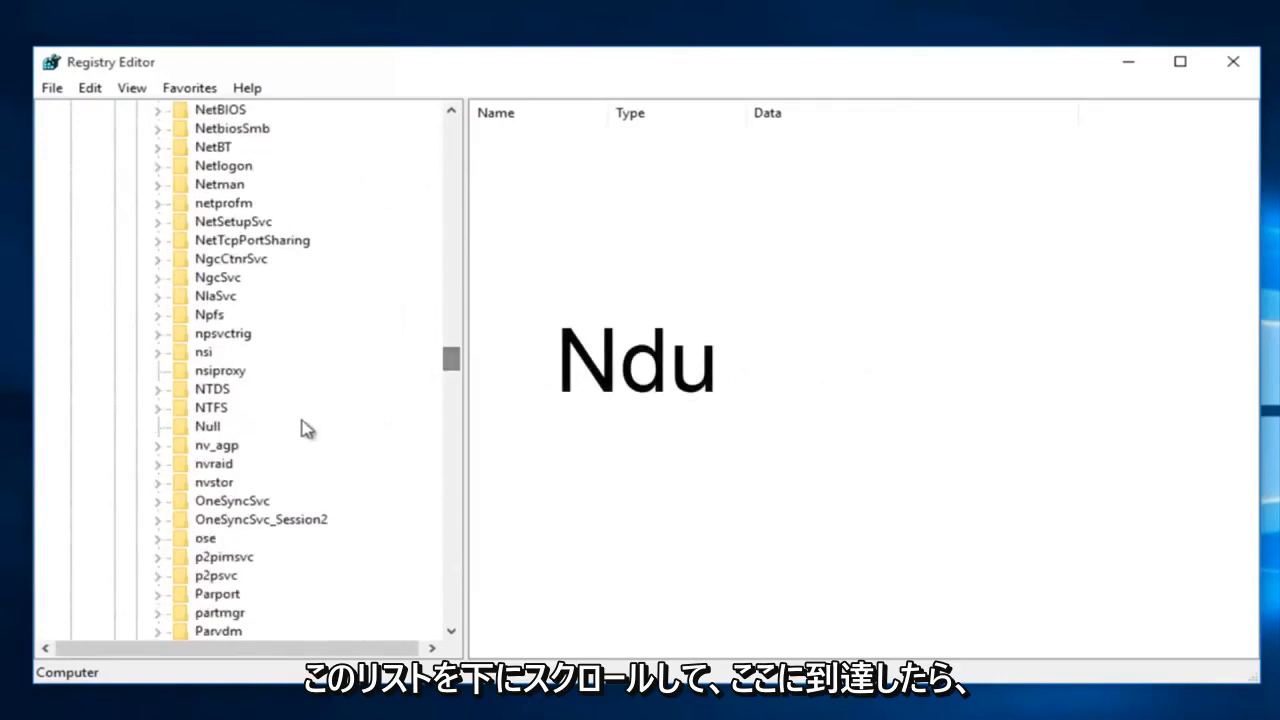
scroll(228, 308, "up", 4)
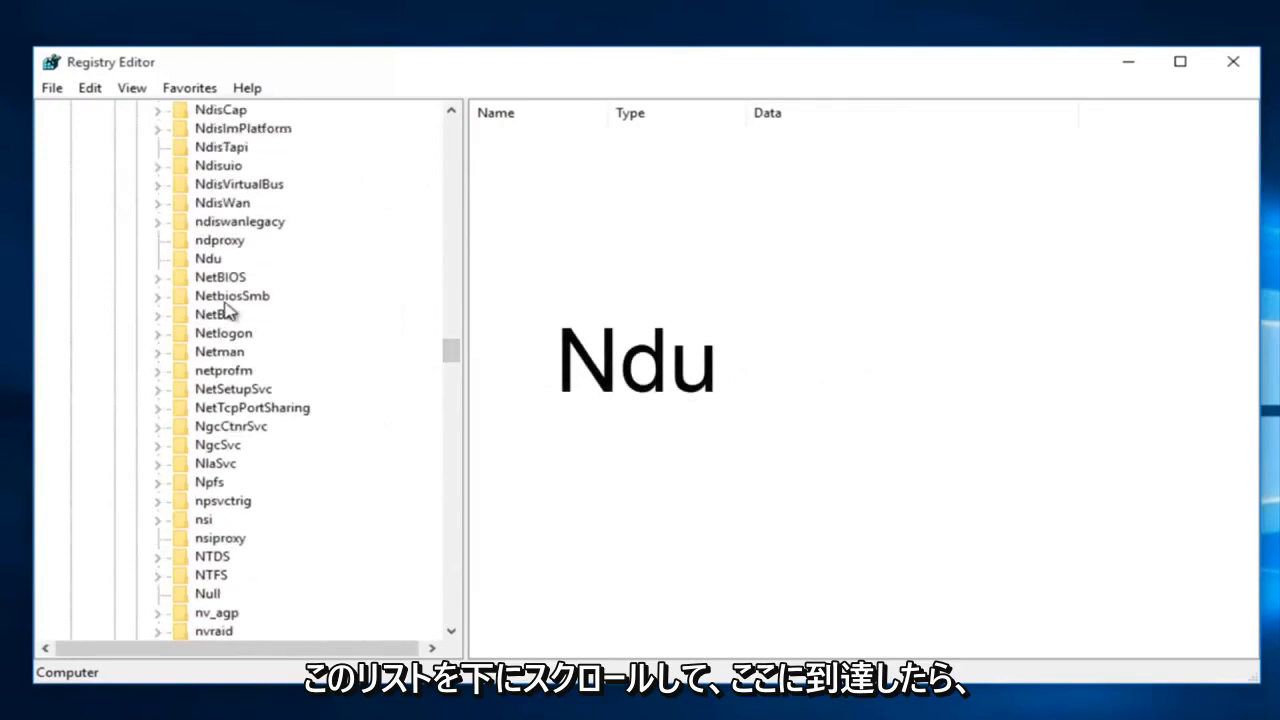
scroll(228, 308, "up", 2)
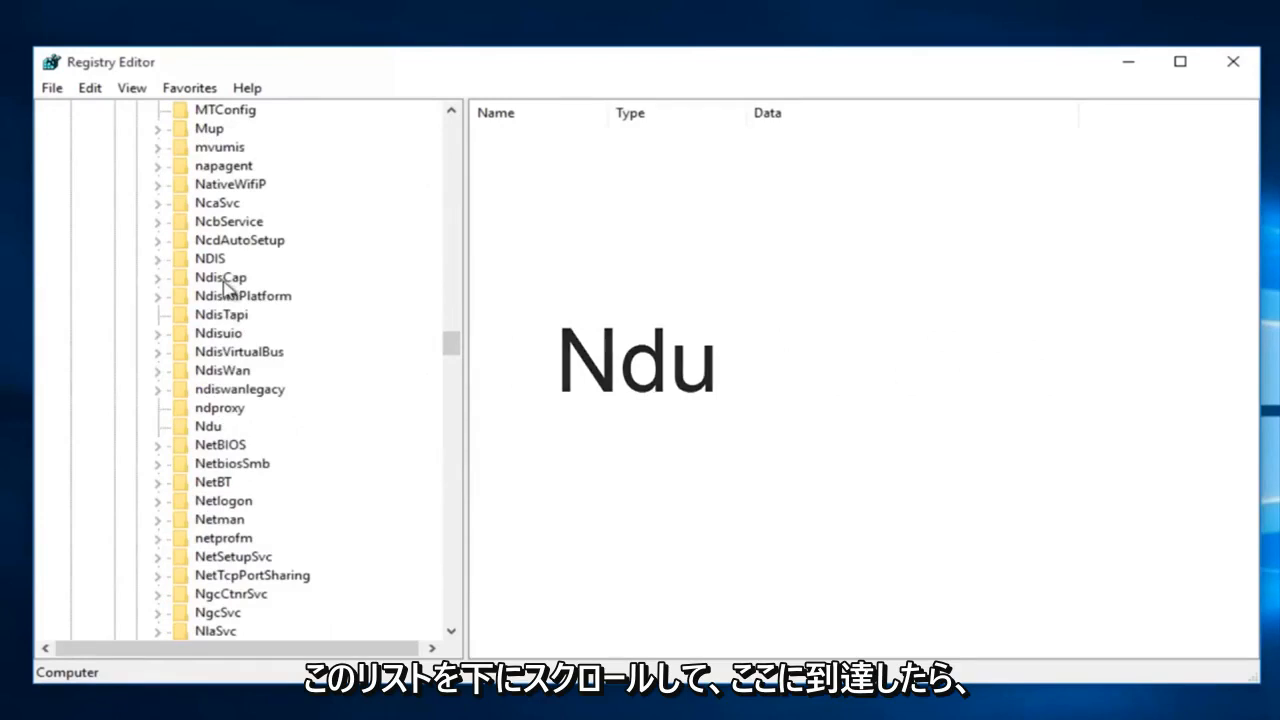
left_click(210, 427)
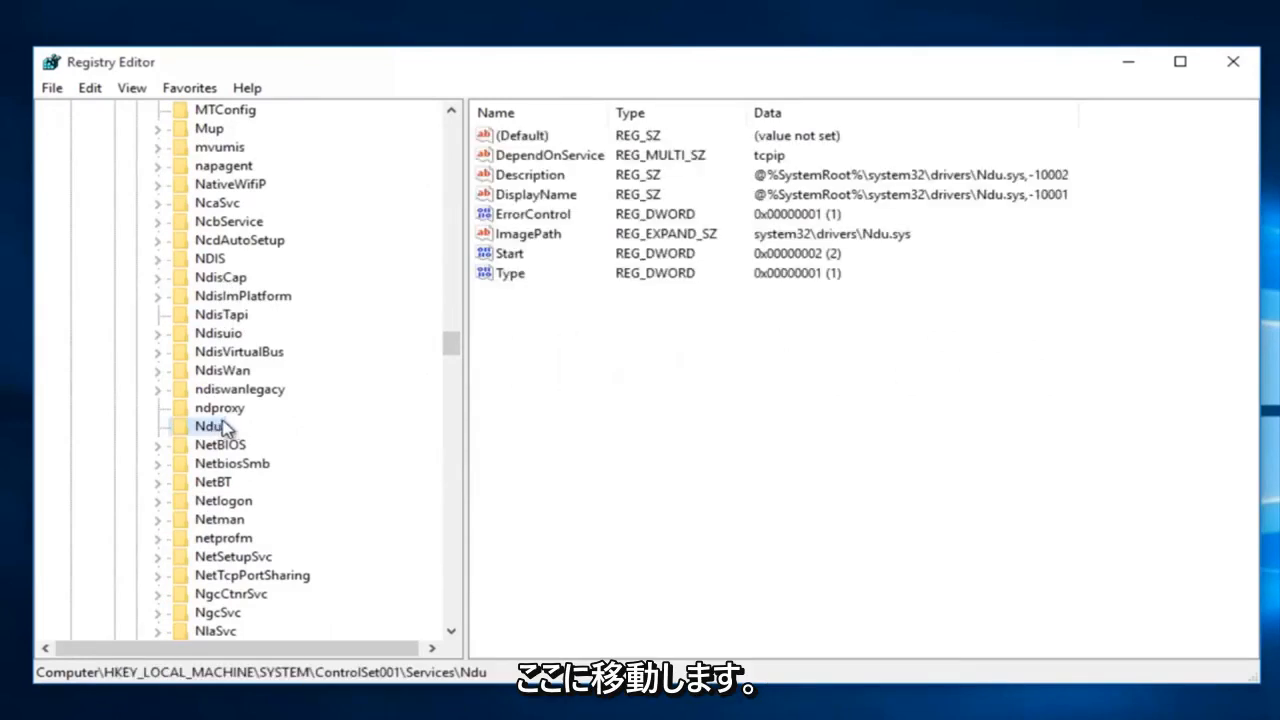
Step: Set the value data of the Ndu key's Start entry to 4
left_click(510, 256)
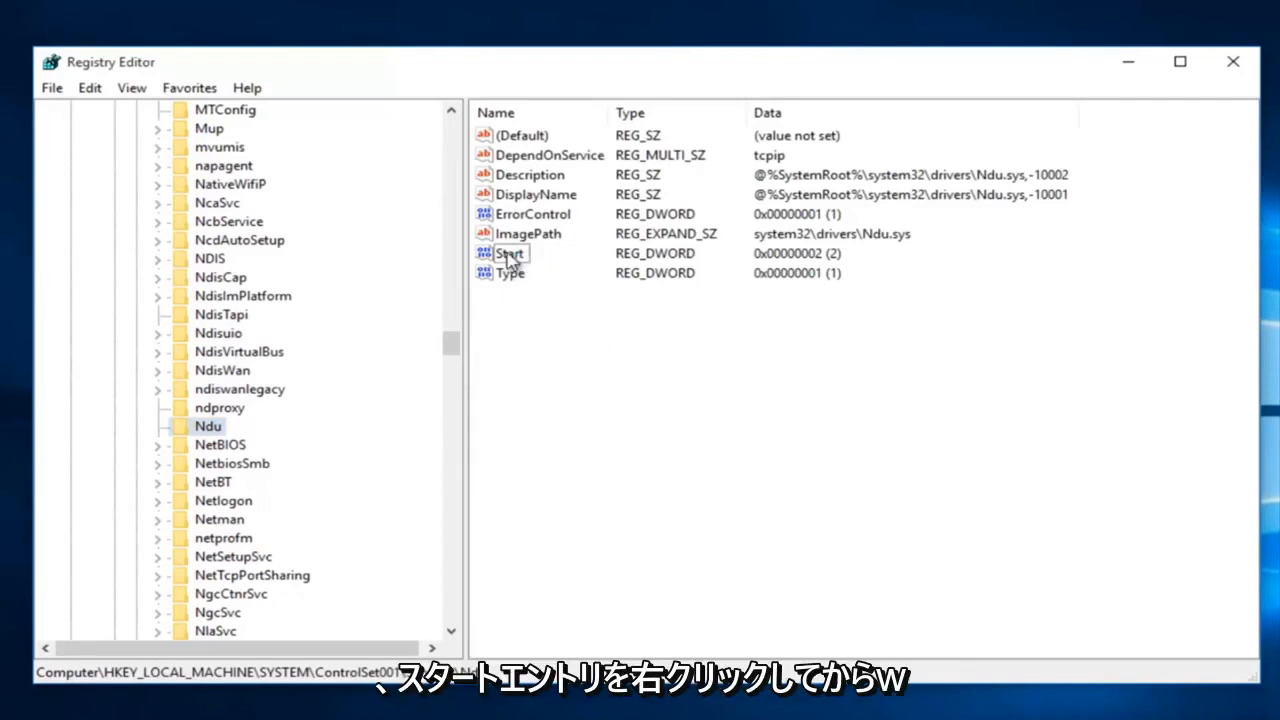
right_click(510, 258)
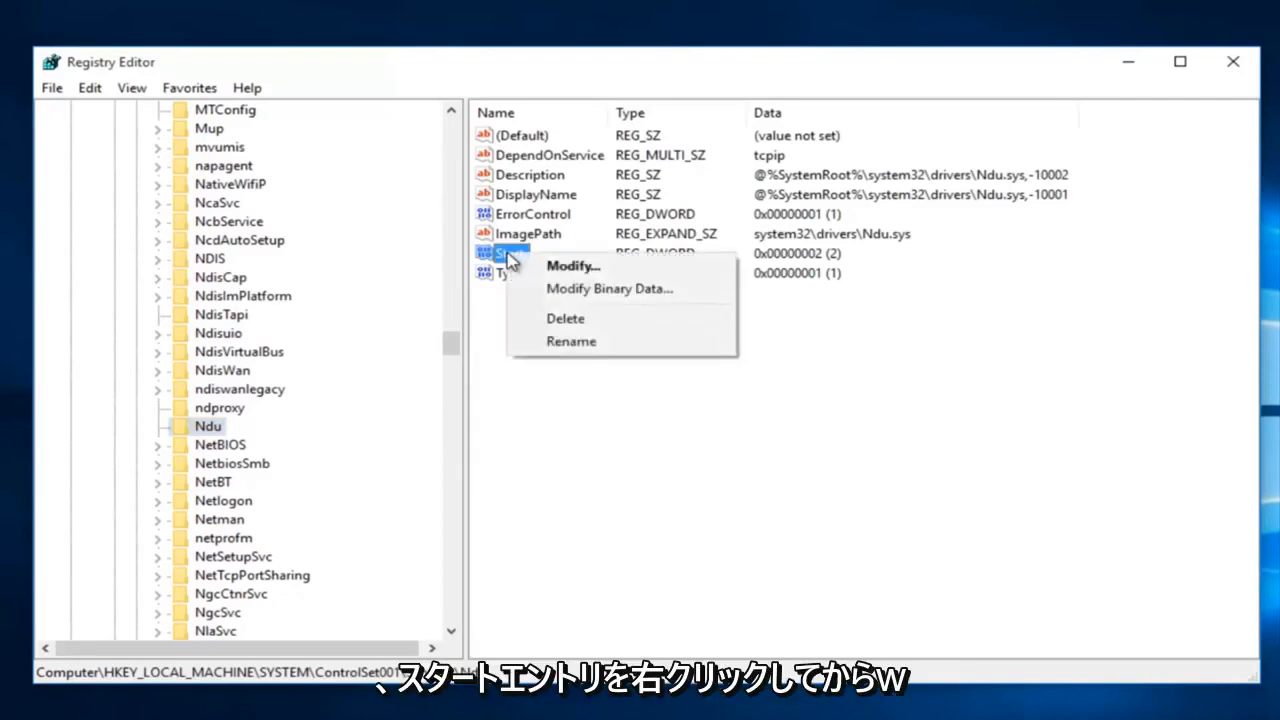
left_click(556, 265)
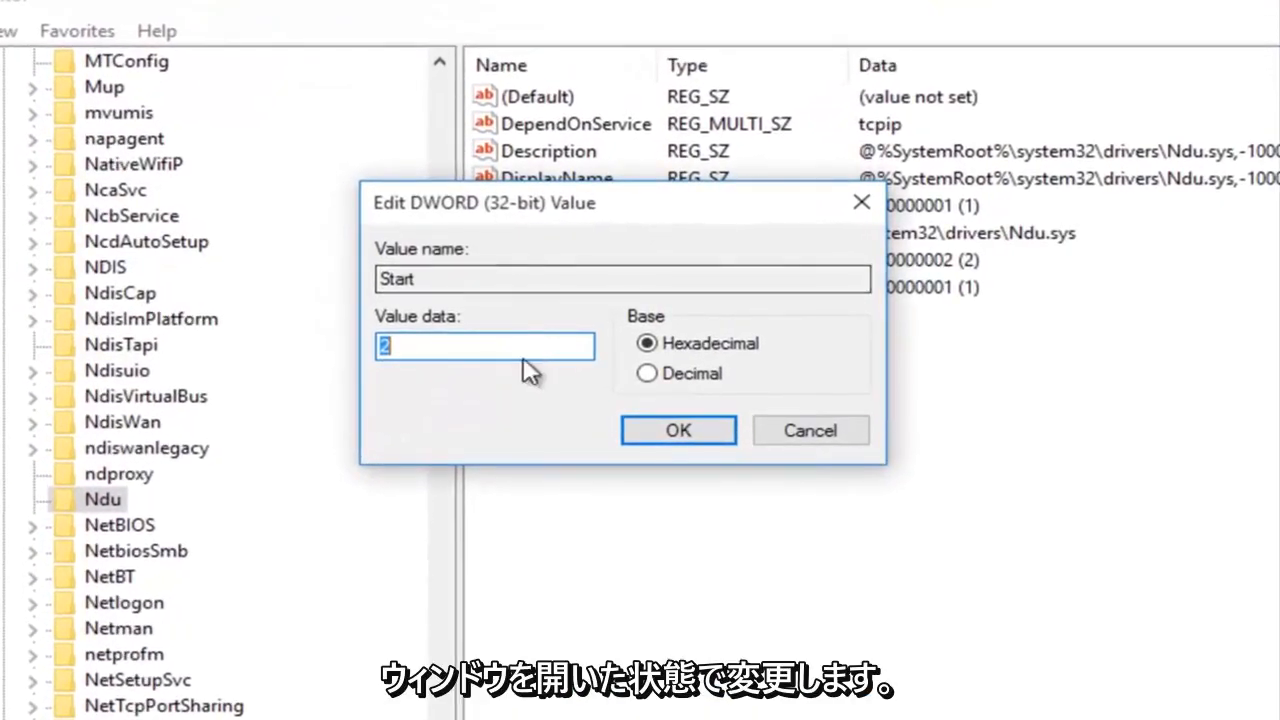
left_click(448, 350)
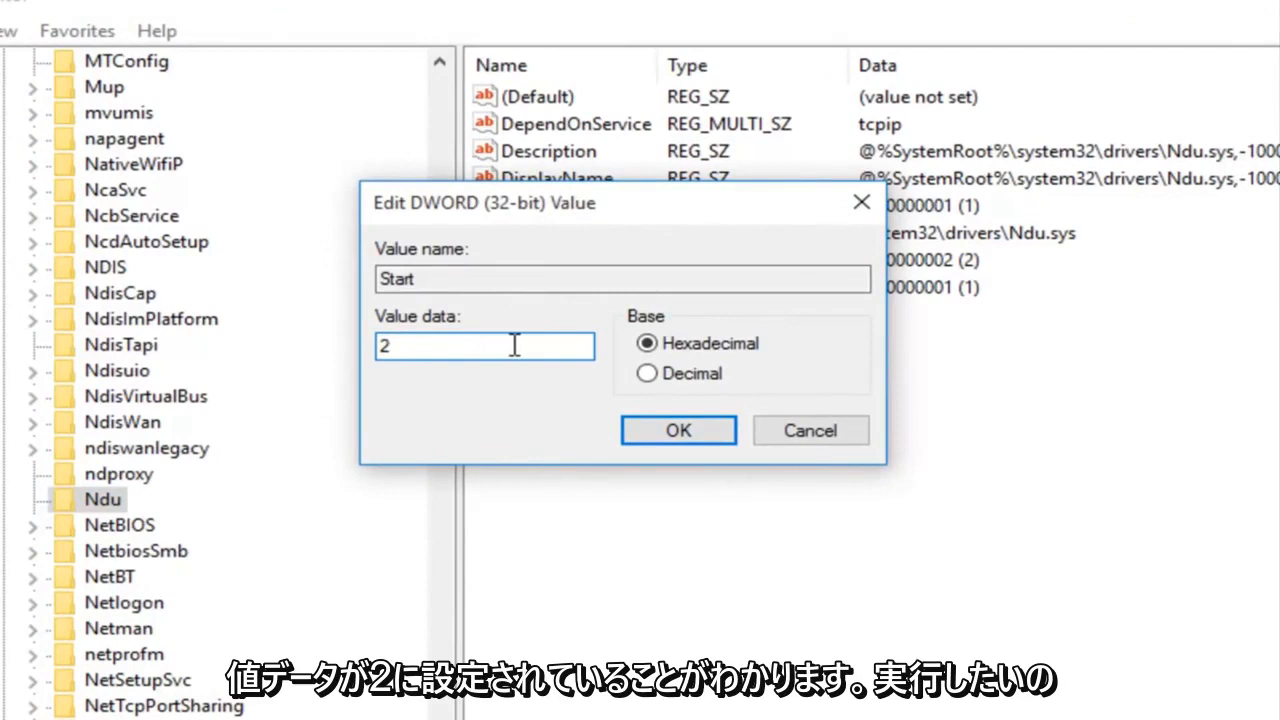
left_click_drag(394, 349, 238, 357)
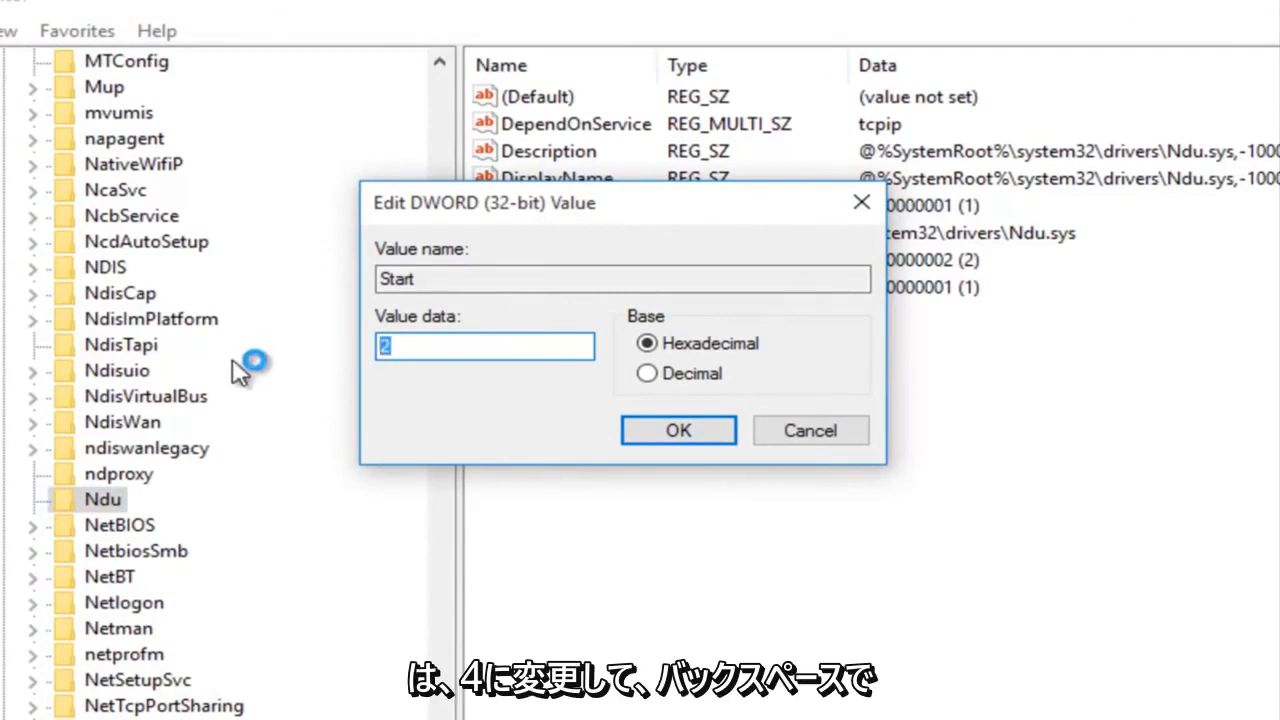
type("4")
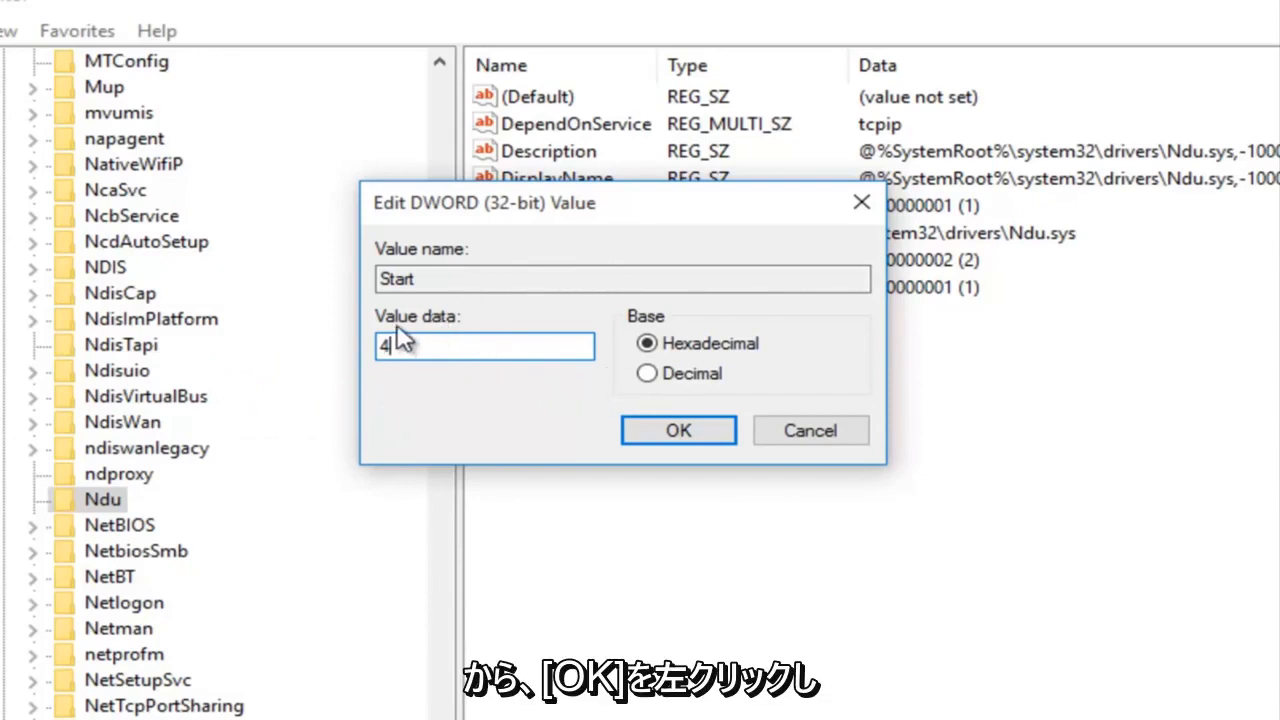
left_click(686, 440)
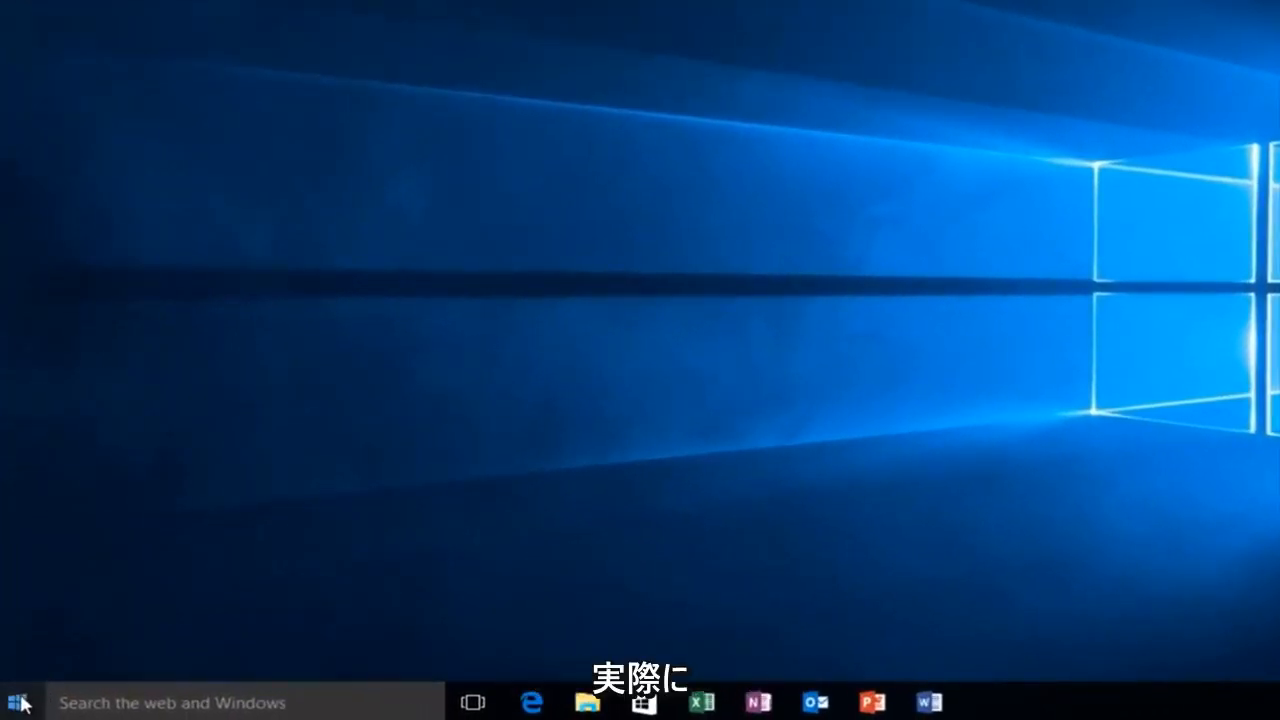
Step: Open the Windows Services console by running services.msc
right_click(20, 702)
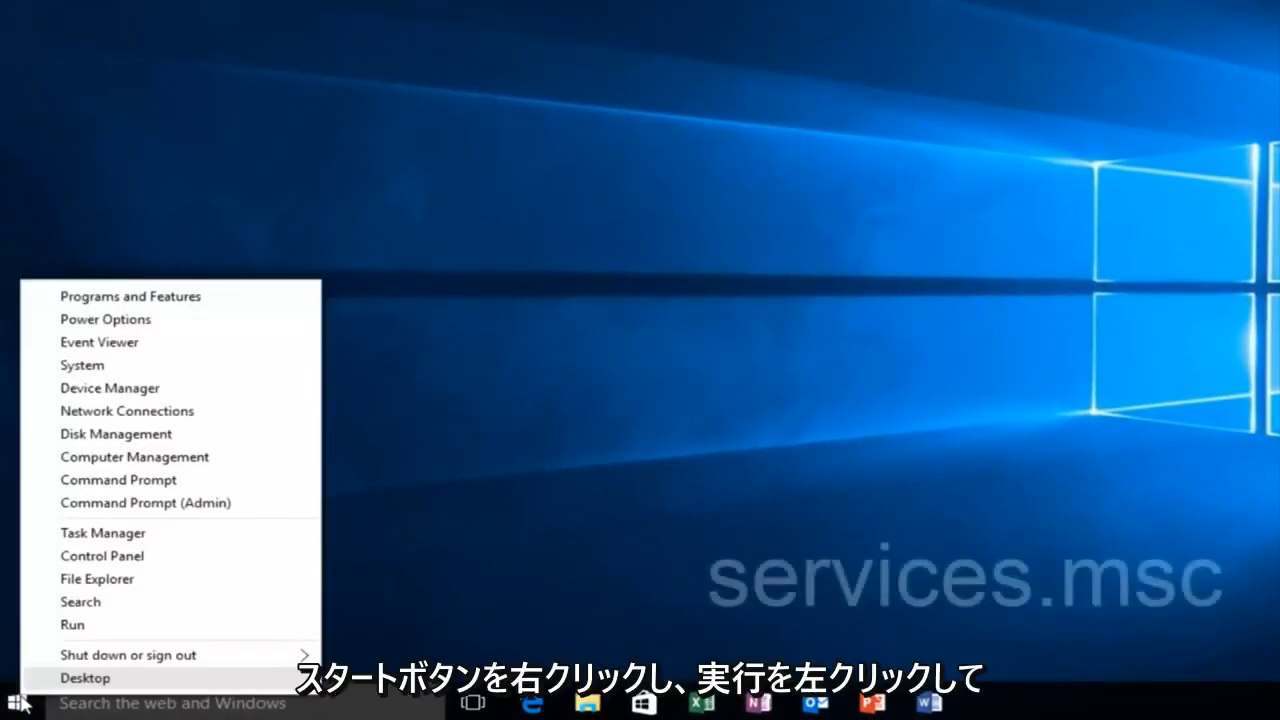
left_click(70, 626)
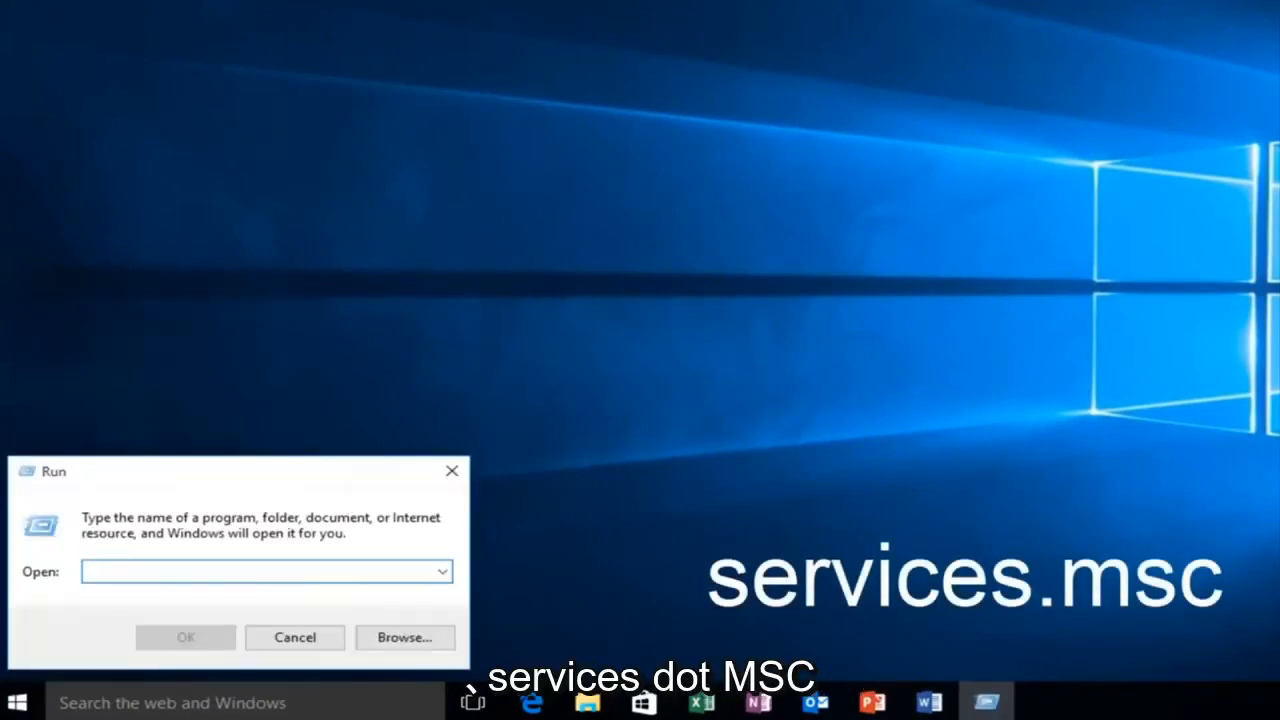
type("servcices.msc")
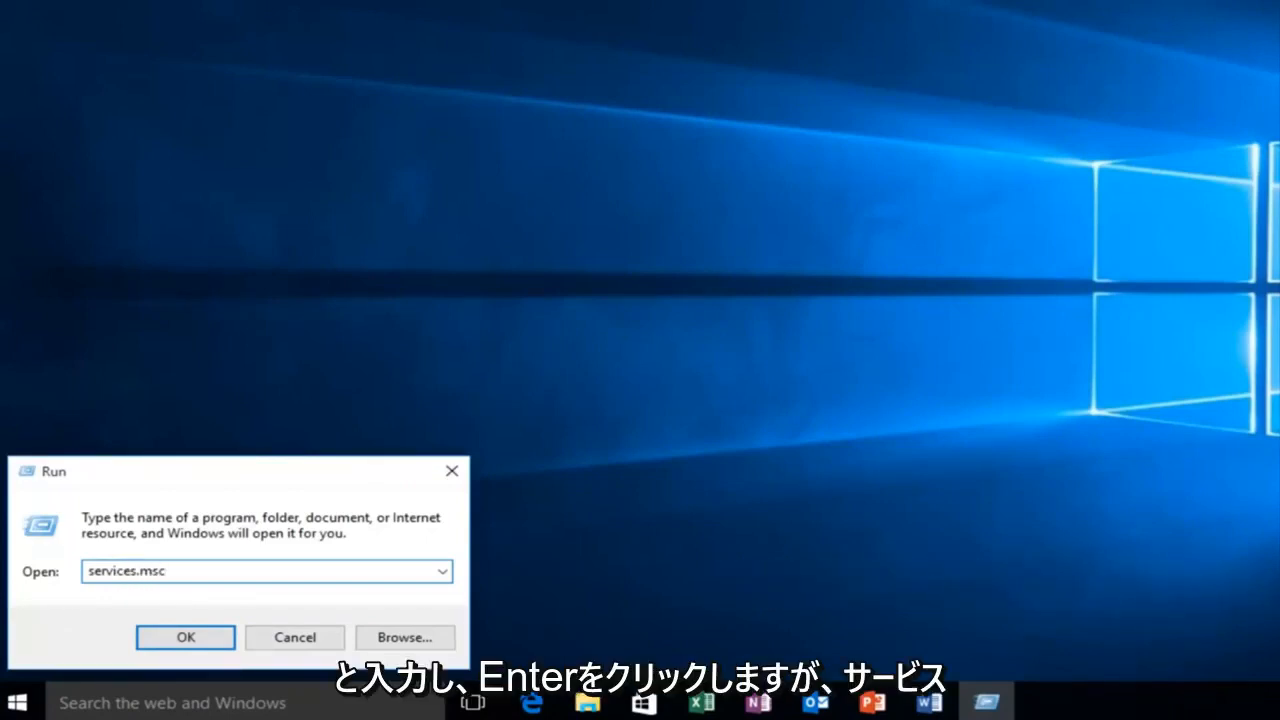
key("Return")
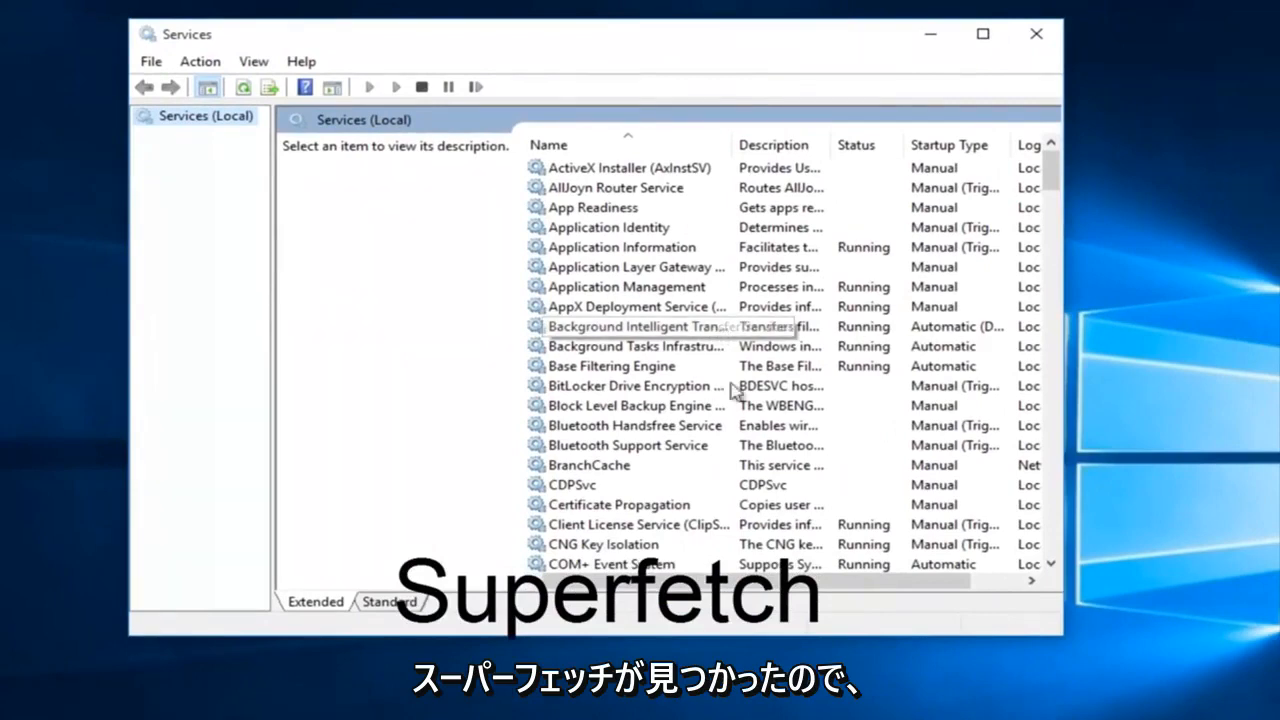
Step: Find the Superfetch service in the list of local services and stop it
left_click_drag(1055, 166, 1052, 409)
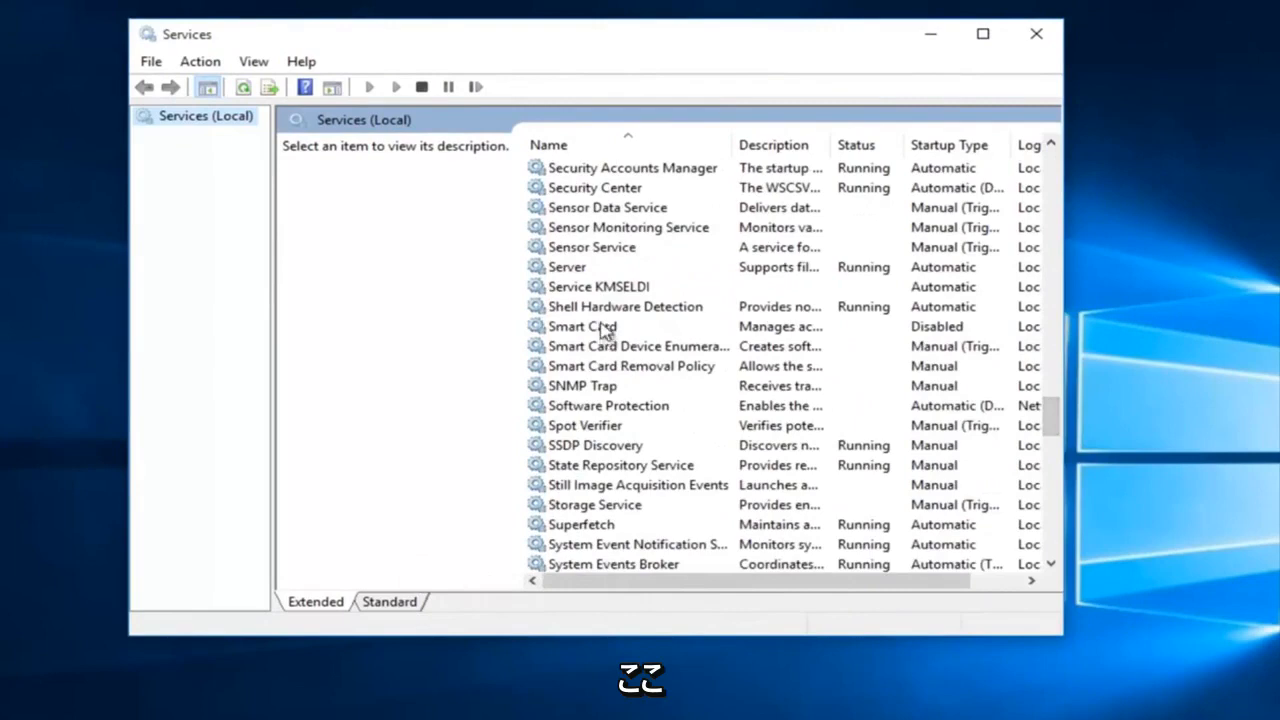
scroll(603, 330, "up", 3)
scroll(603, 330, "down", 3)
scroll(603, 330, "down", 1)
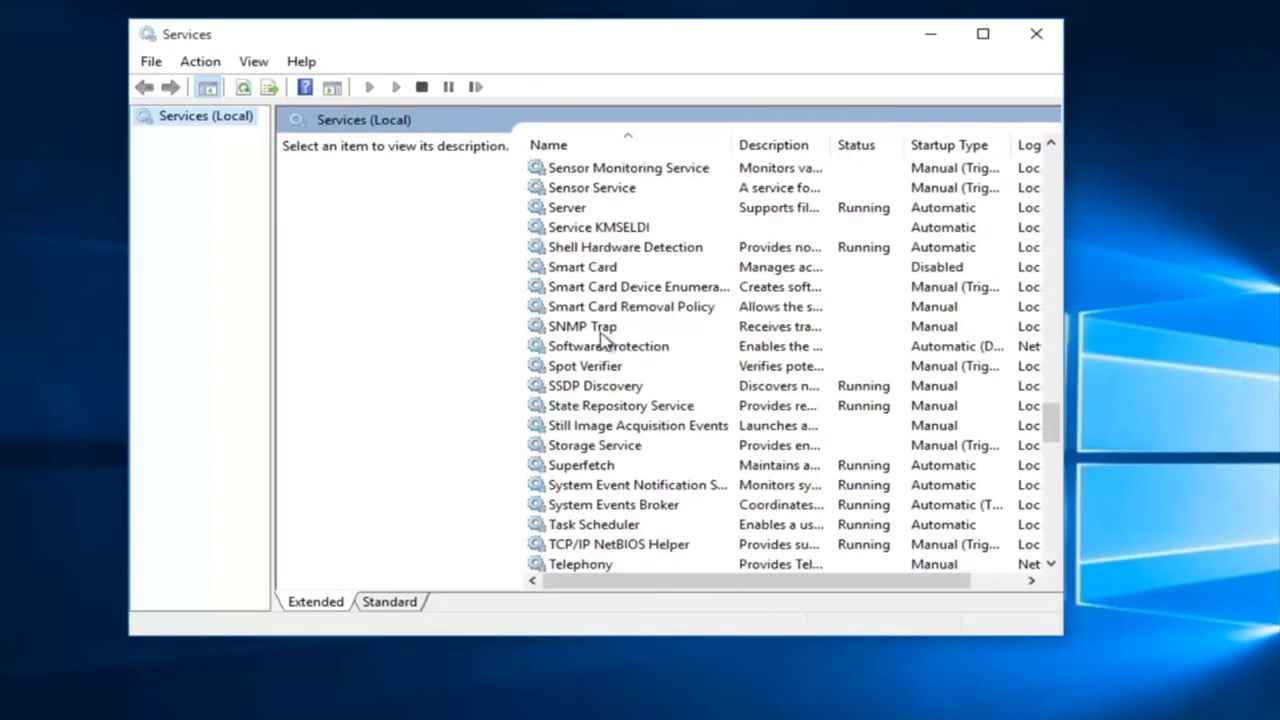
left_click(590, 466)
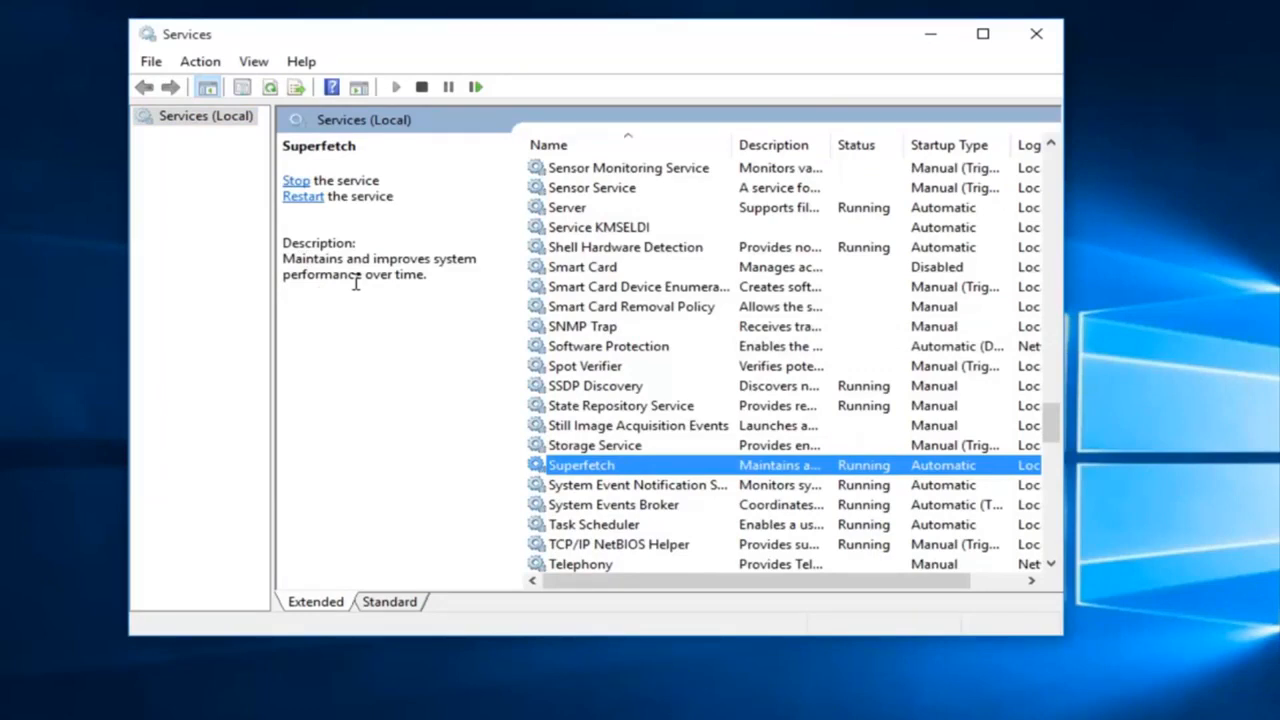
right_click(583, 470)
left_click(636, 502)
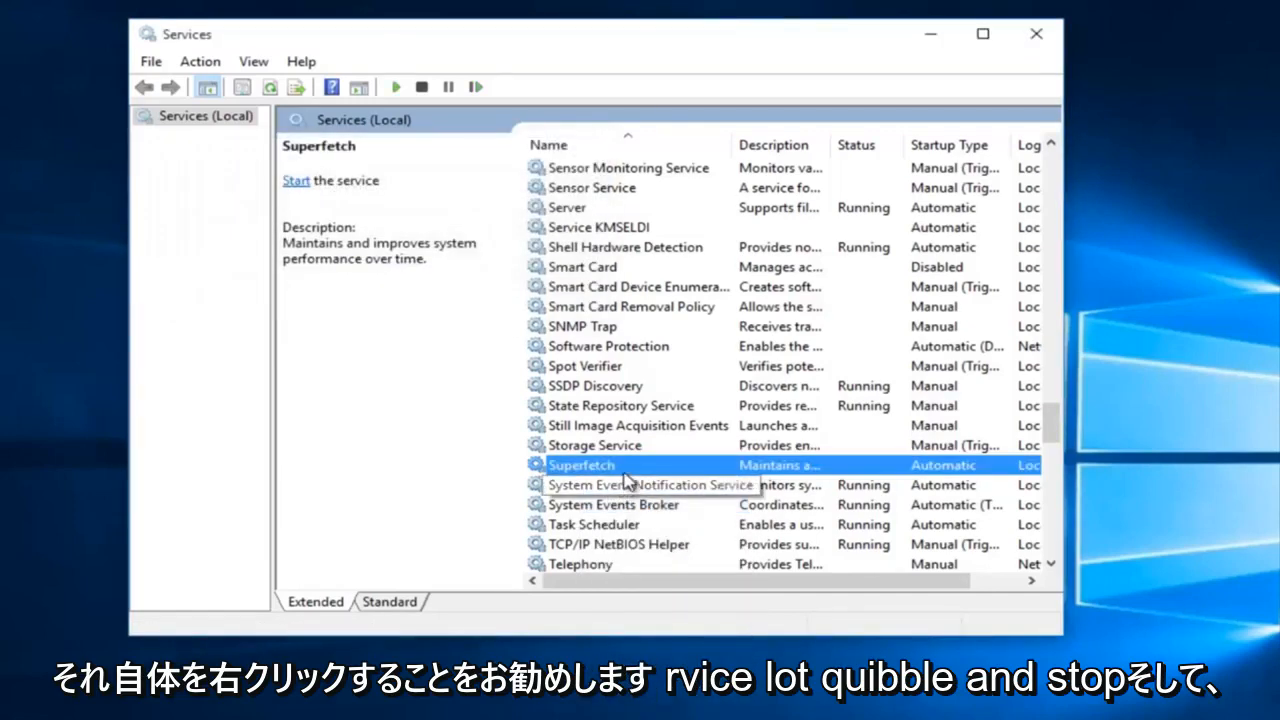
Step: Set the Superfetch service's startup type to Disabled, apply it, and close the Services console
double_click(579, 468)
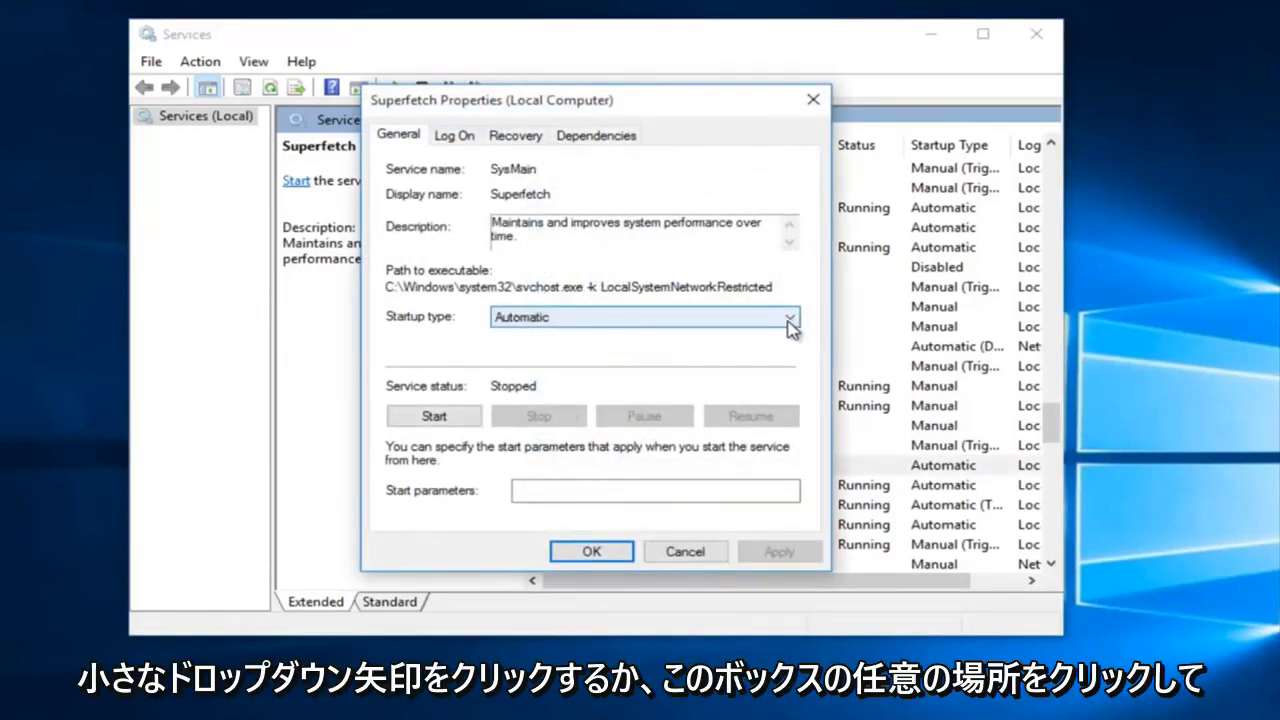
left_click(560, 318)
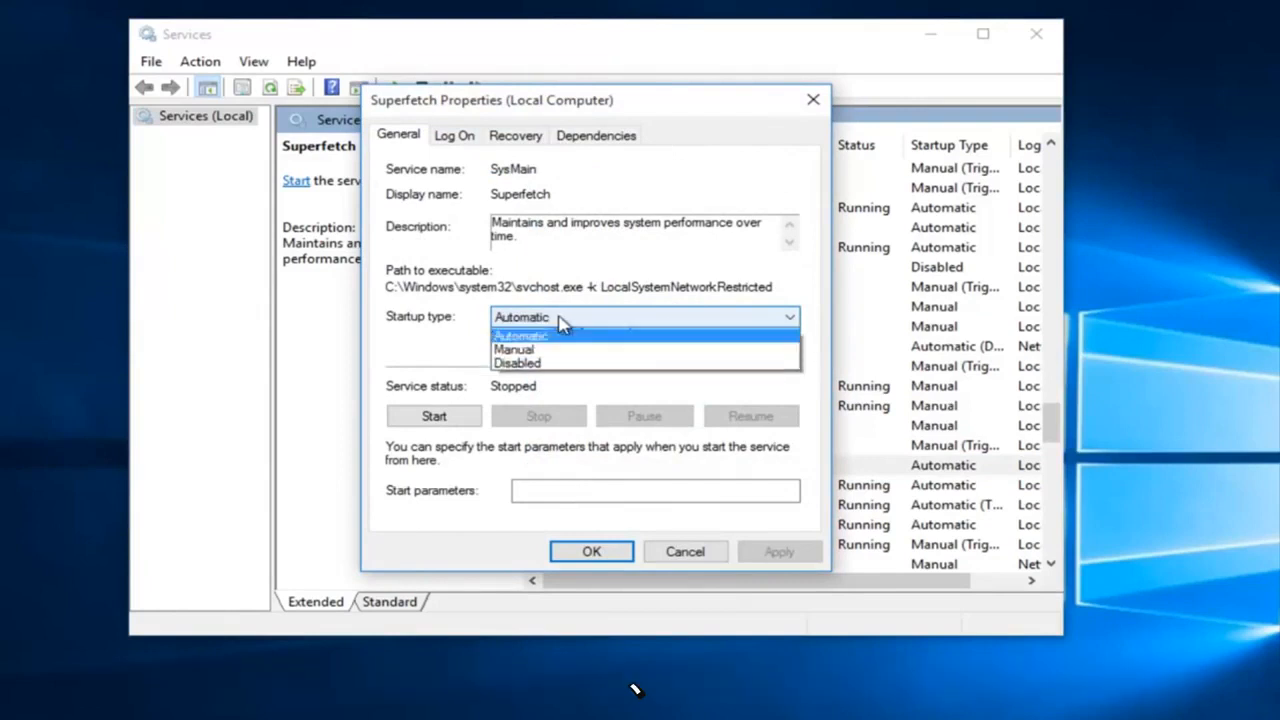
left_click(514, 379)
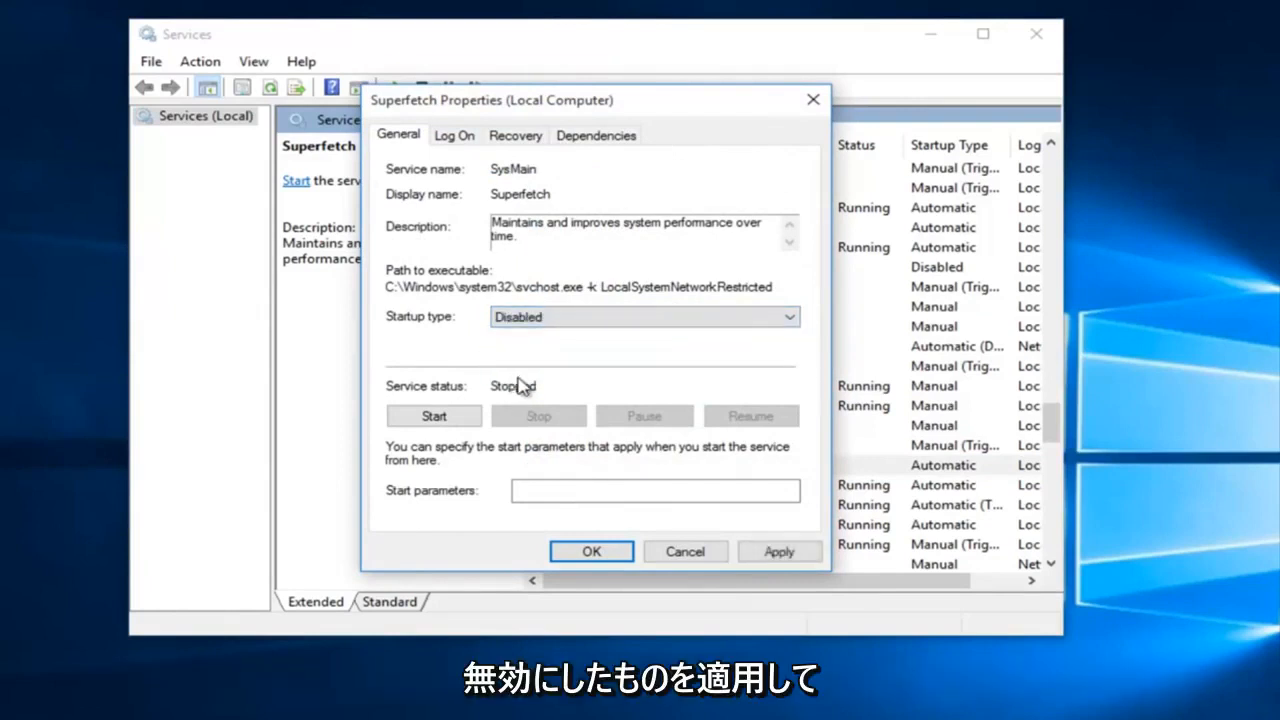
left_click(780, 553)
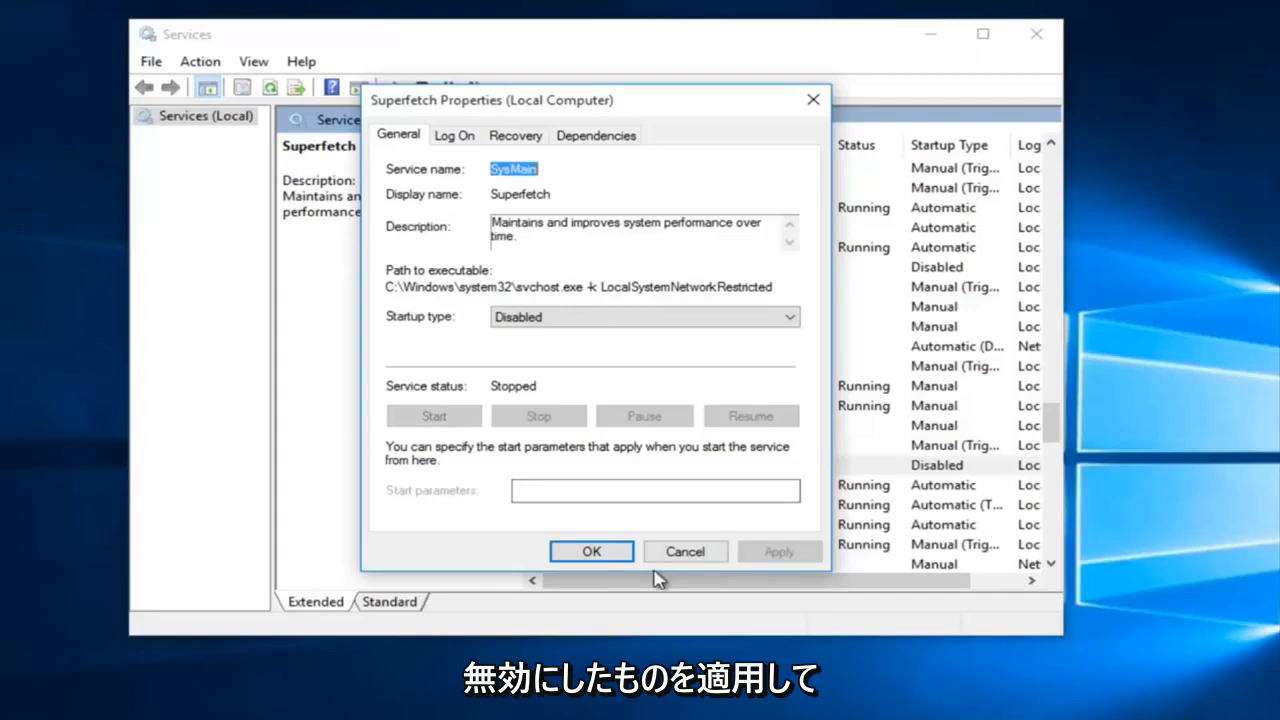
left_click(606, 556)
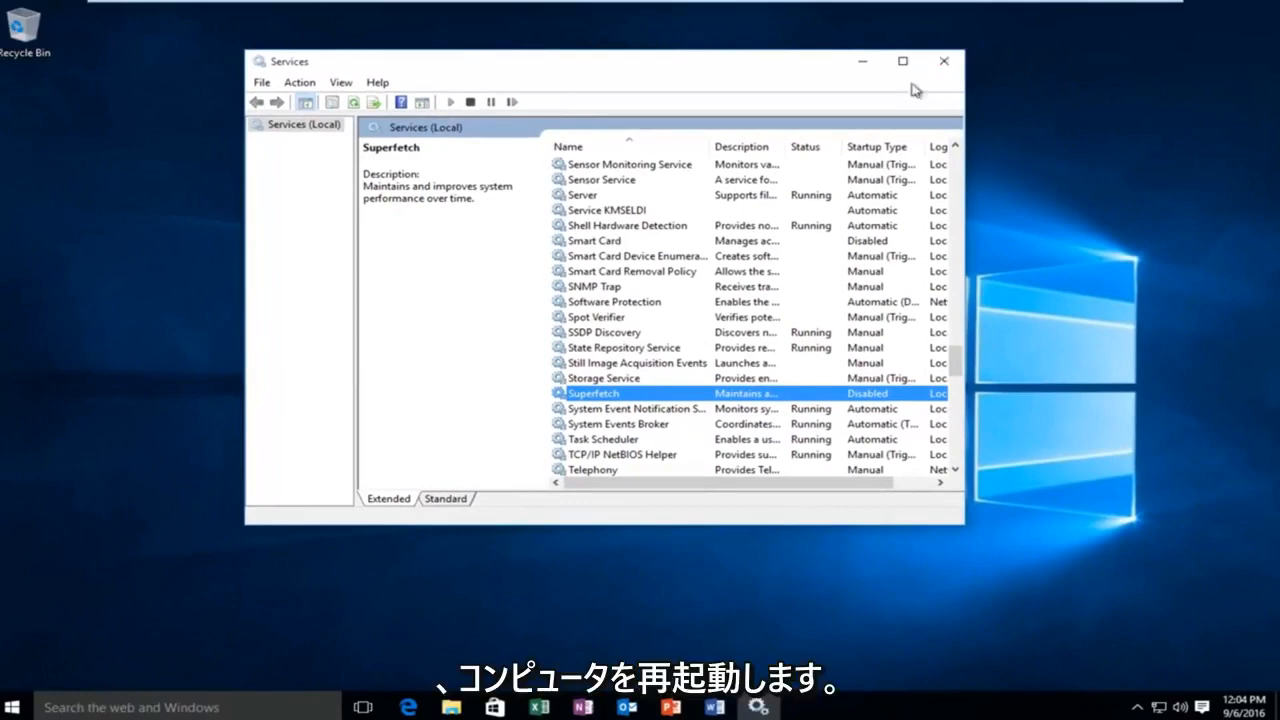
left_click(943, 61)
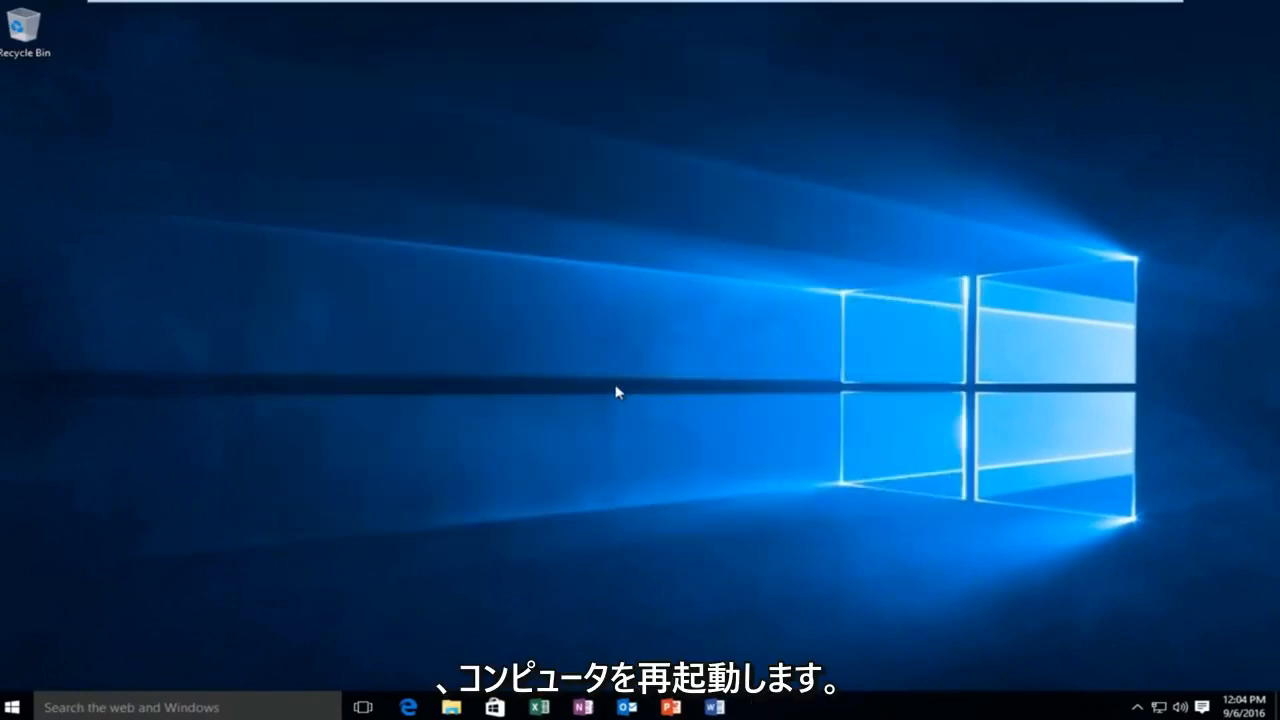